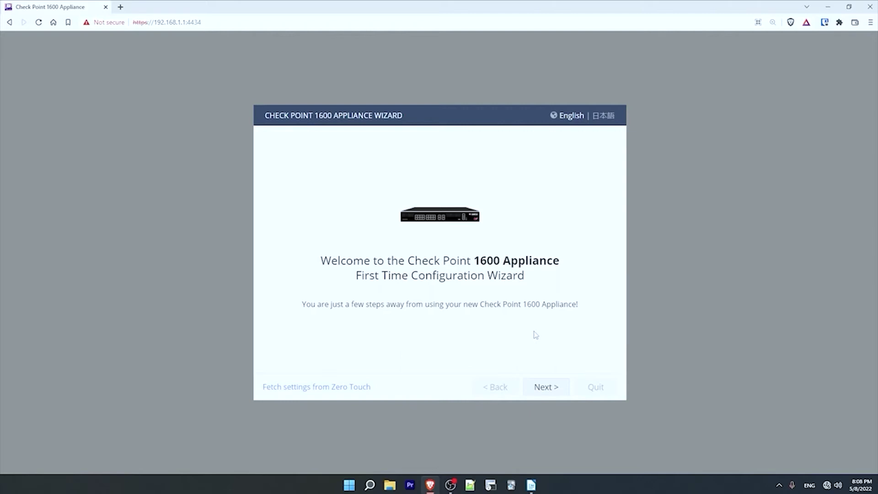
- Move past the First Time Configuration Wizard's welcome page
left_click(244, 21)
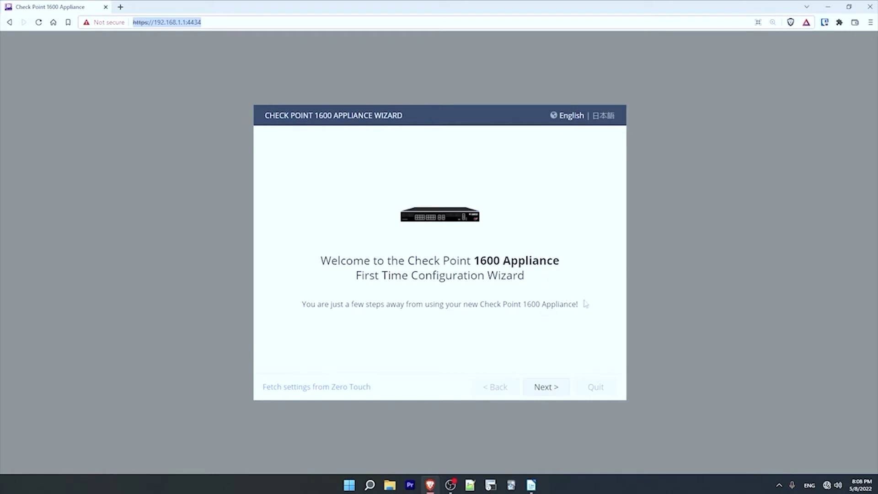
left_click(559, 359)
left_click(546, 389)
- Enter and confirm a strong administrator password
left_click(428, 207)
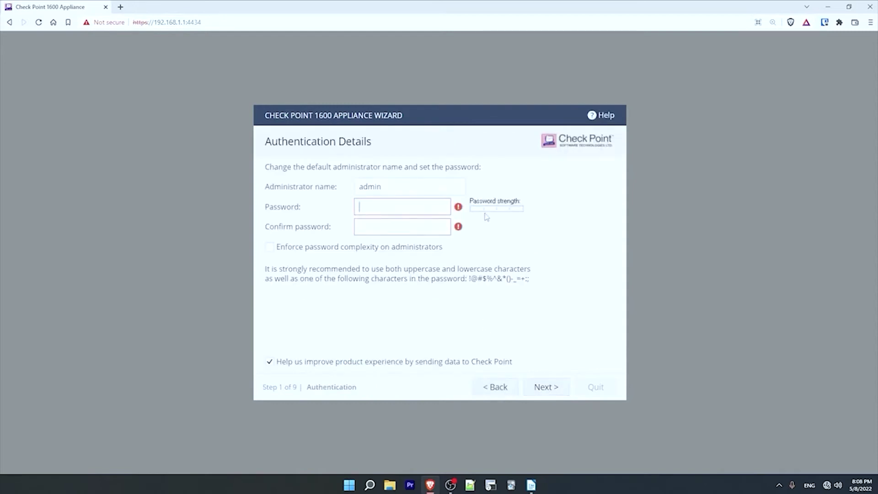
type("••••••••")
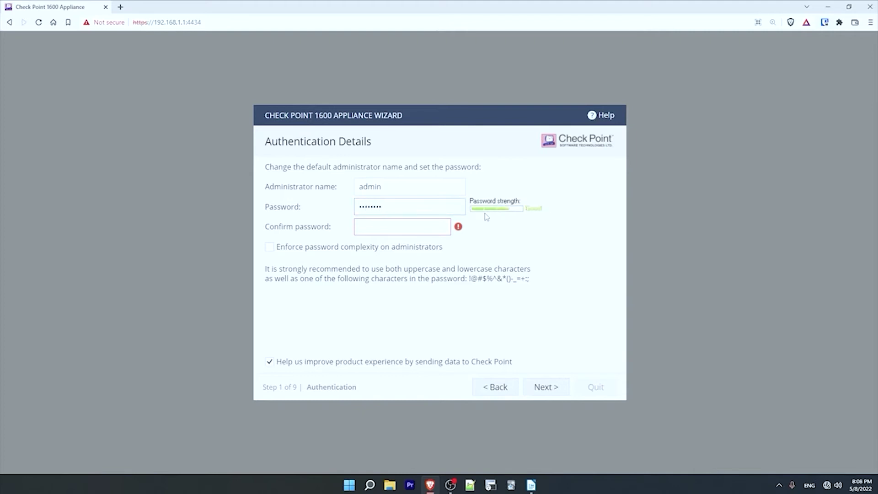
type("•••")
key("Tab")
type("•••••••••••")
left_click(498, 244)
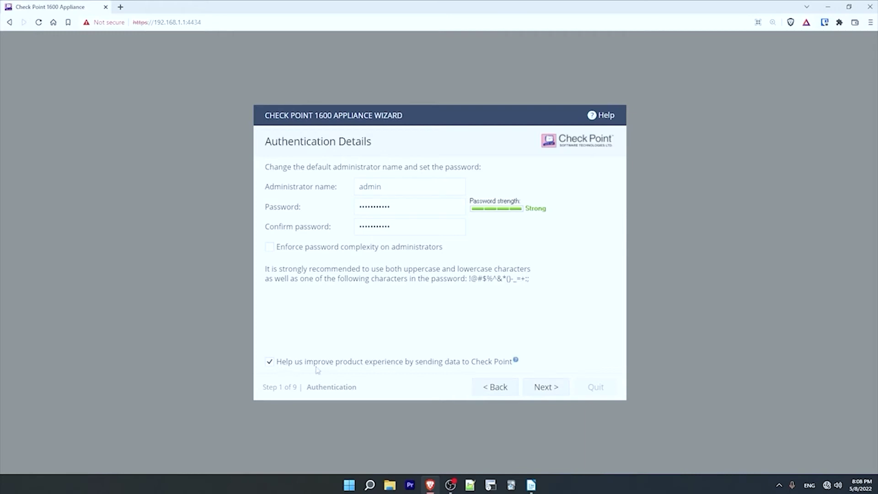
- Set the time zone to (GMT+09:00) Tokyo Osaka Sapporo
left_click(542, 390)
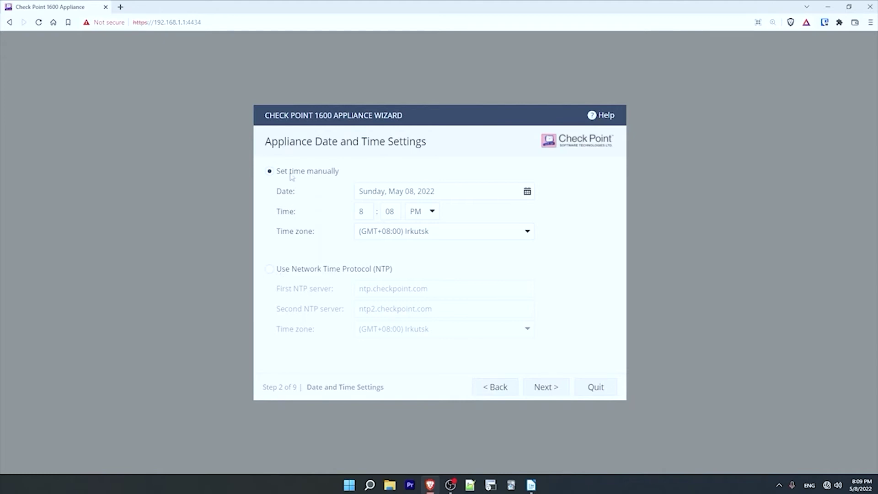
left_click(461, 228)
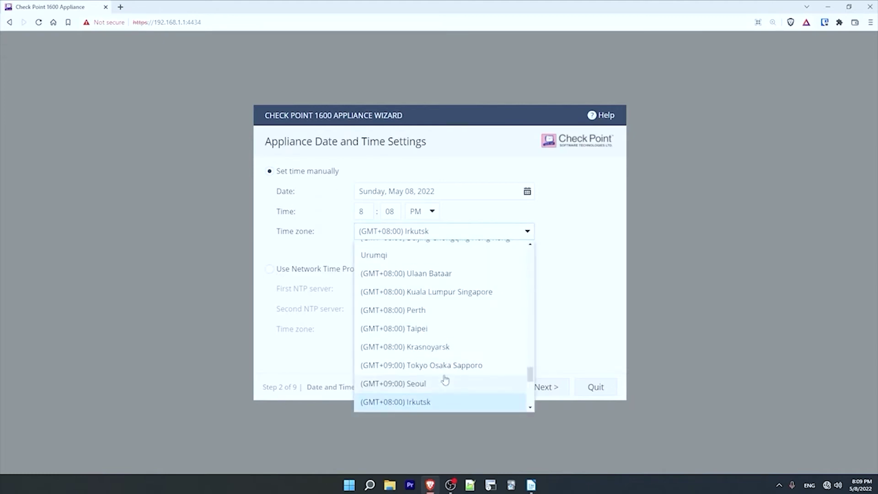
left_click(447, 369)
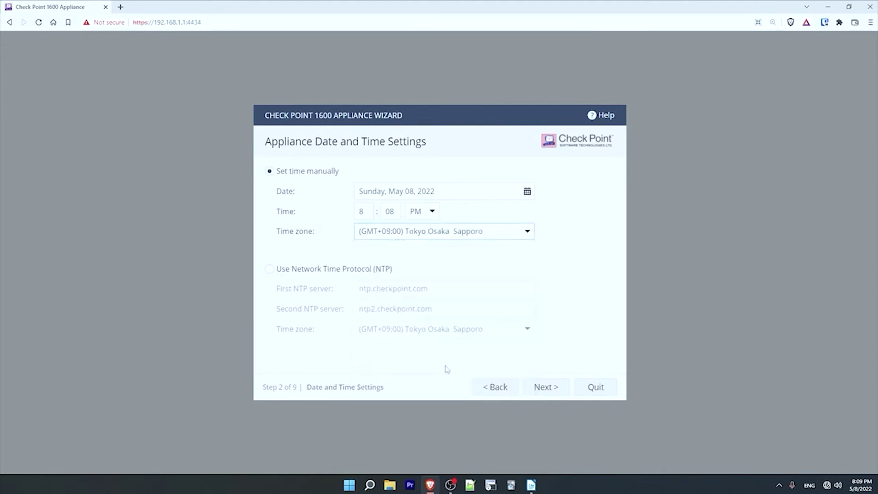
left_click(546, 388)
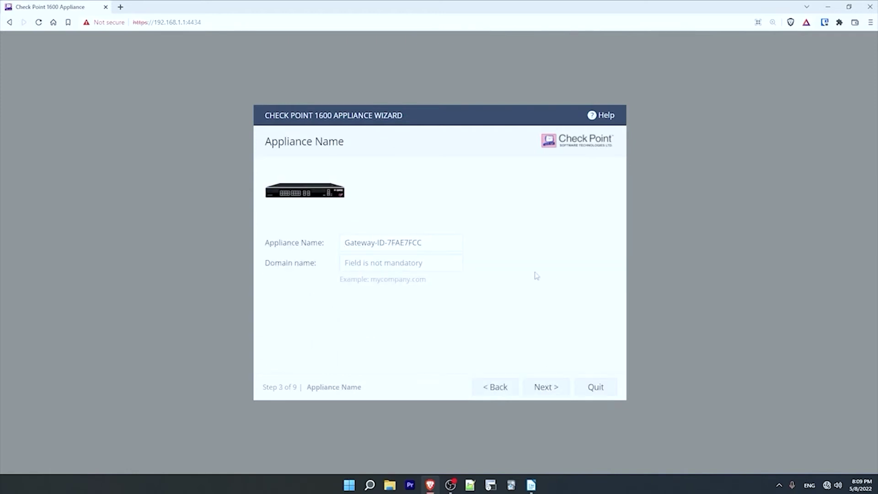
- Rename the appliance to QS1 and enter its domain name
left_click(391, 238)
key("ctrl+a")
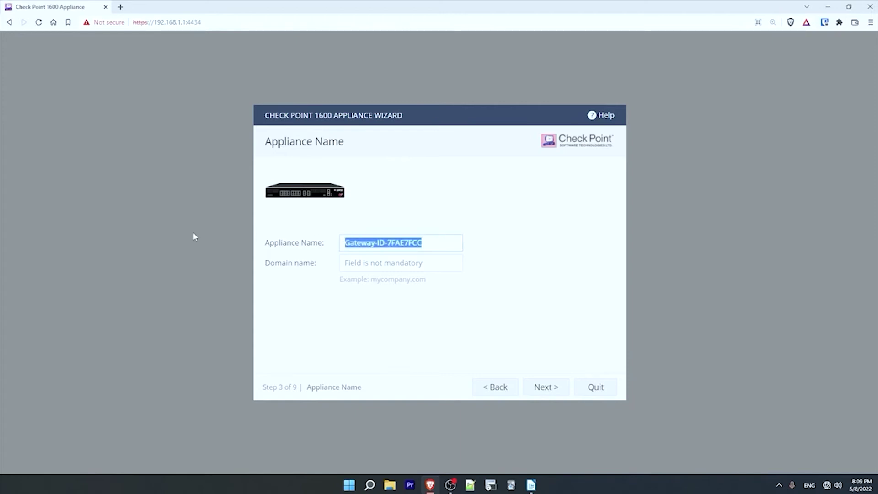
type("QS1")
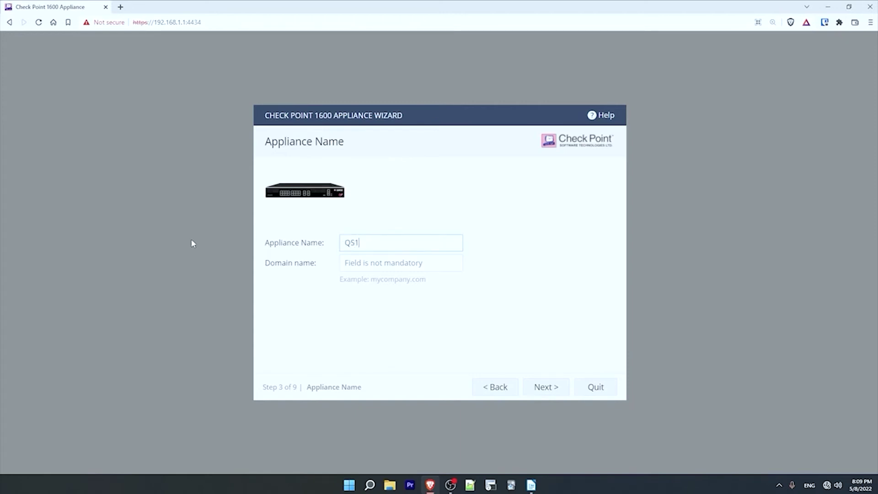
left_click(393, 262)
type("jeremysitlab.com")
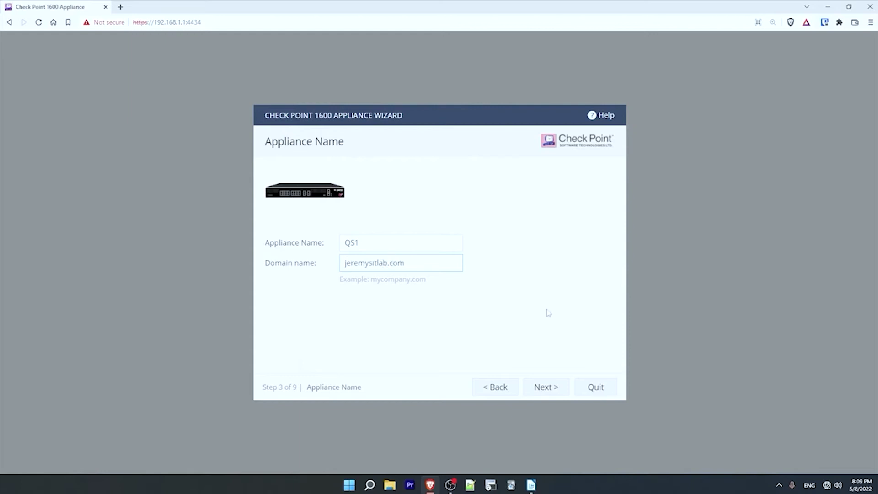
left_click(551, 386)
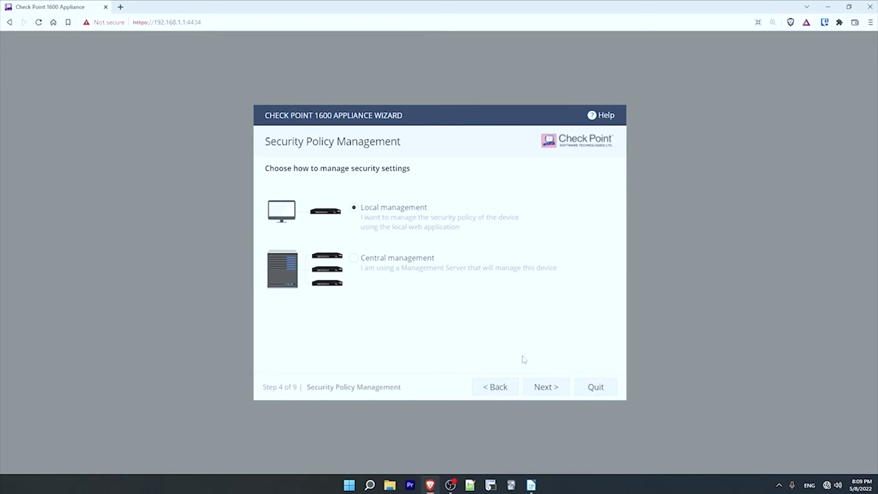
- Choose local security policy management and configure the Internet connection later
left_click(354, 209)
left_click(555, 387)
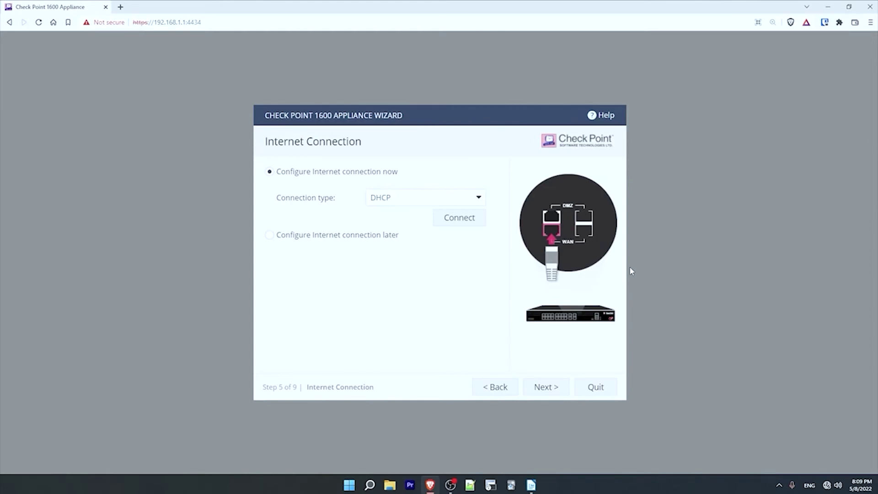
left_click(270, 235)
left_click(547, 390)
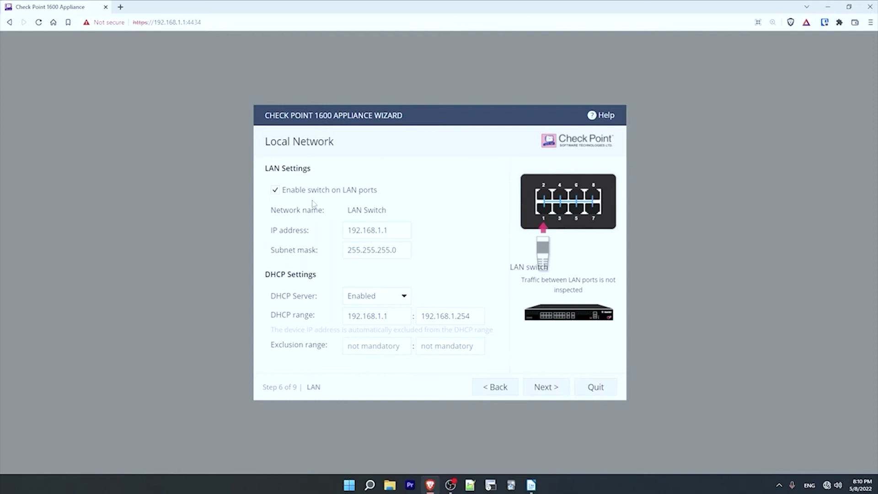
- Disable the switch on LAN ports and start the DHCP range at 192.168.1.10
left_click(275, 191)
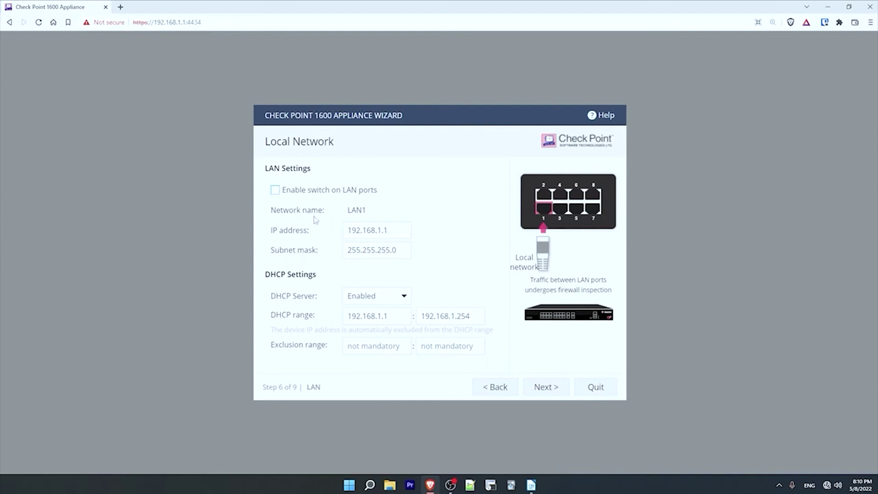
left_click(392, 232)
left_click(399, 250)
left_click(401, 317)
type("0")
left_click(546, 387)
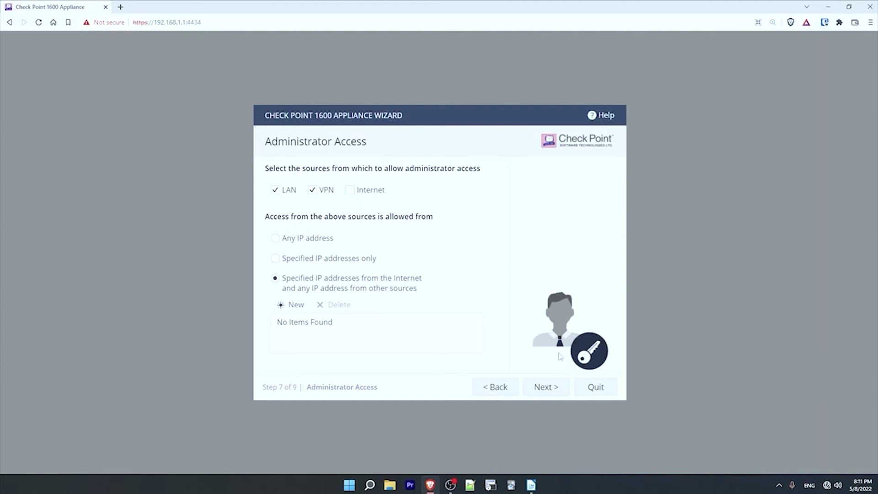
- Keep default administrator access, skip licence activation for a trial, and apply the Software Blades
left_click(554, 388)
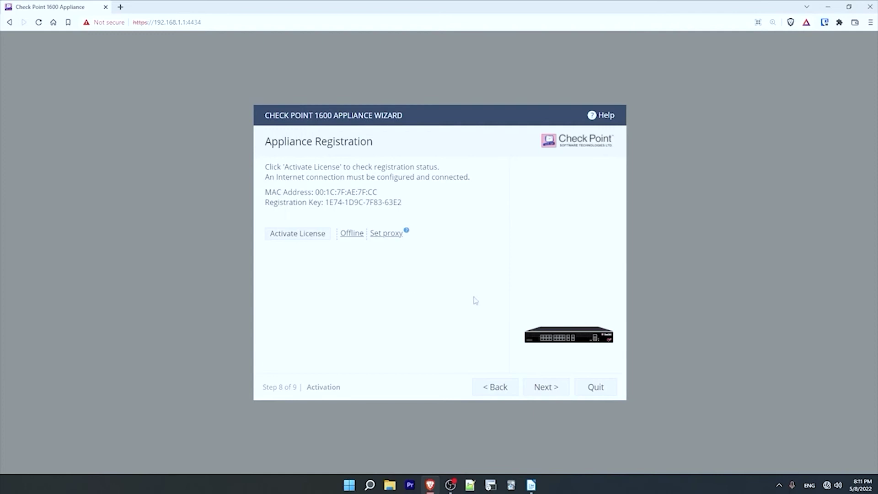
left_click(544, 389)
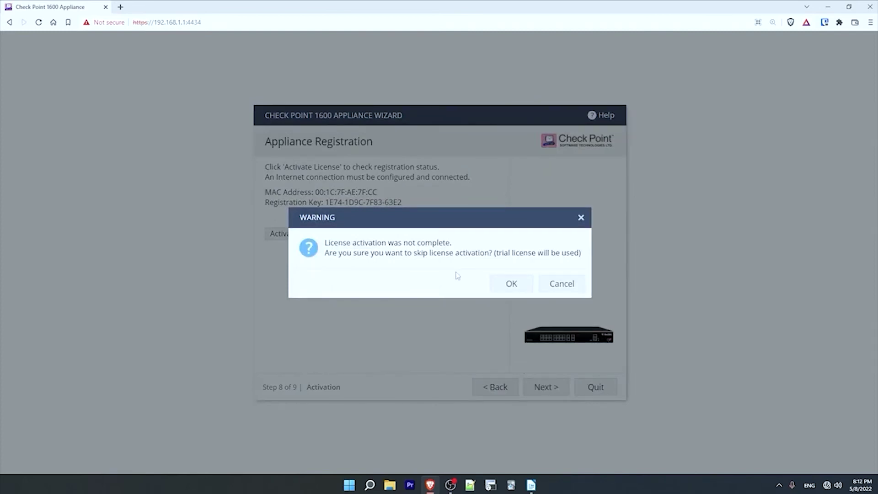
left_click(508, 283)
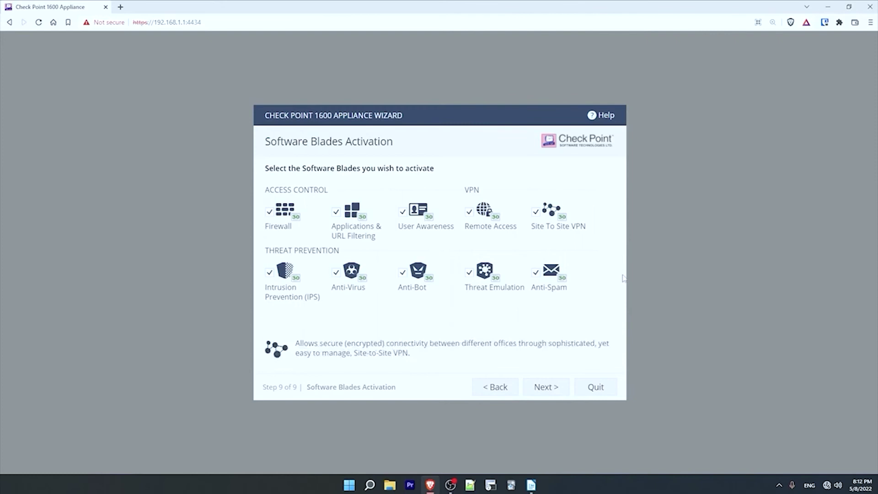
left_click(556, 387)
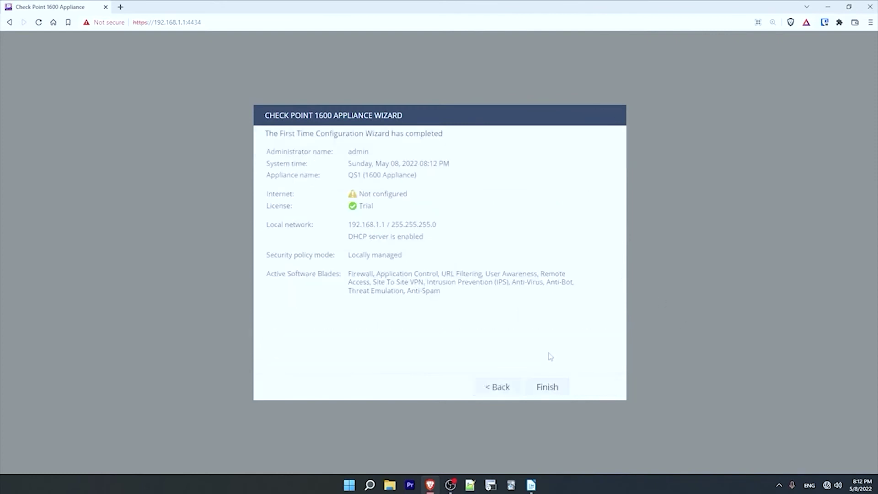
- Finish the wizard from its summary page
left_click(558, 394)
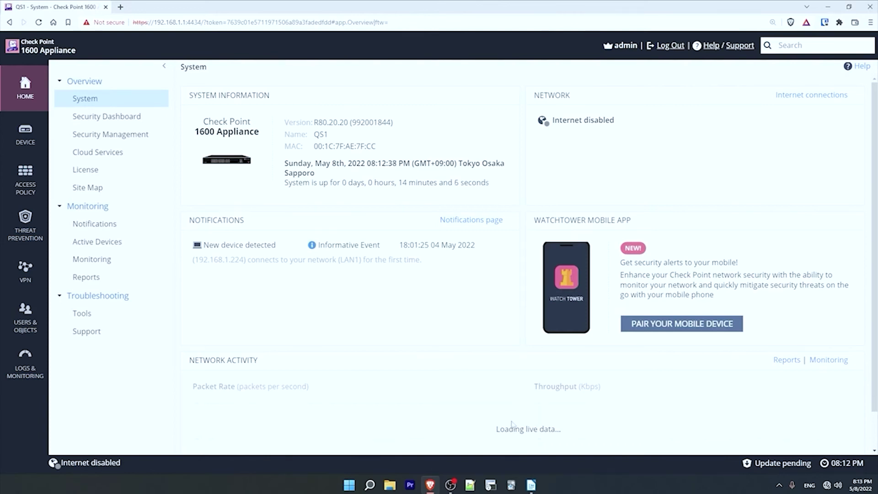
- Open Device > Network > Local Network to list the appliance's interfaces
mouse_move(27, 137)
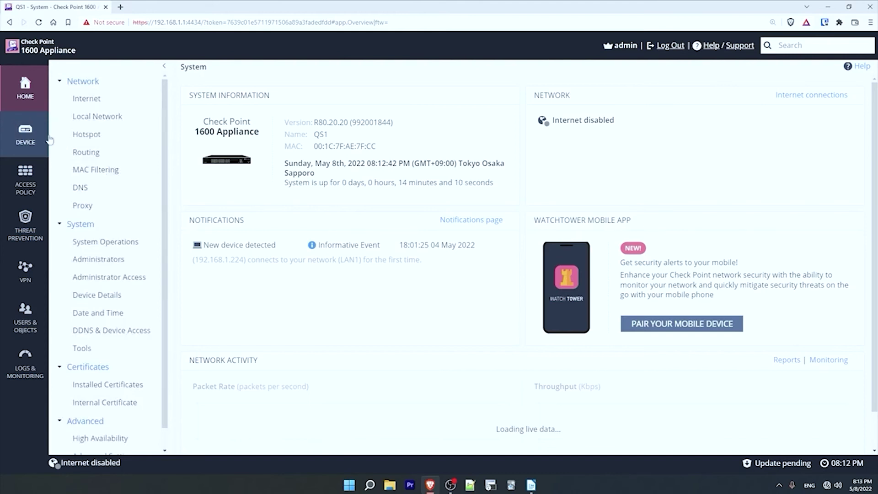
left_click(121, 119)
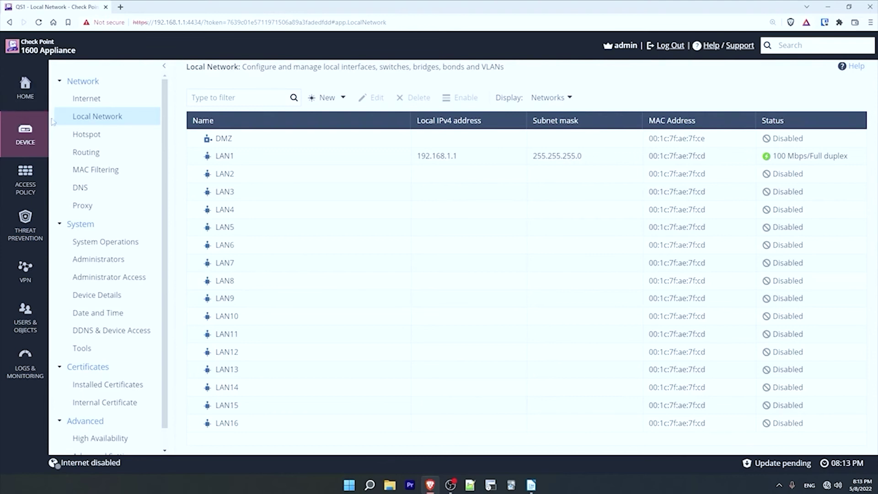
scroll(104, 378, "down", 1)
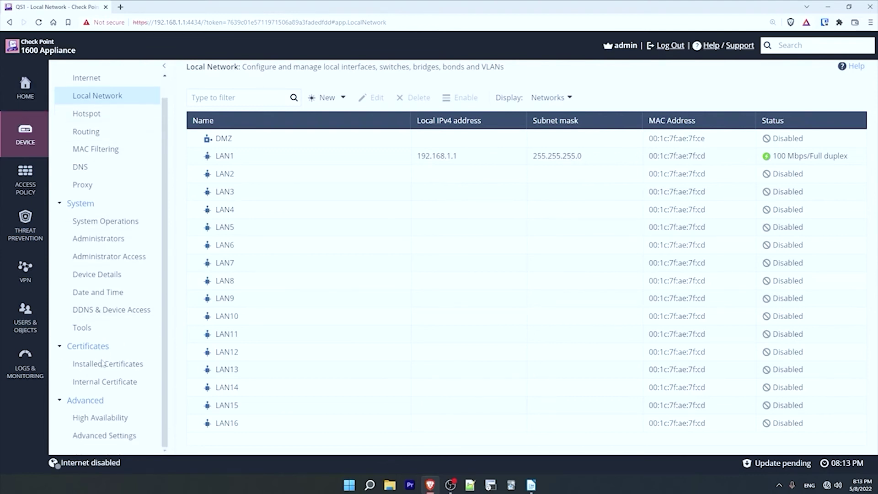
- Under High Availability, configure a new cluster with this appliance as primary member
left_click(121, 418)
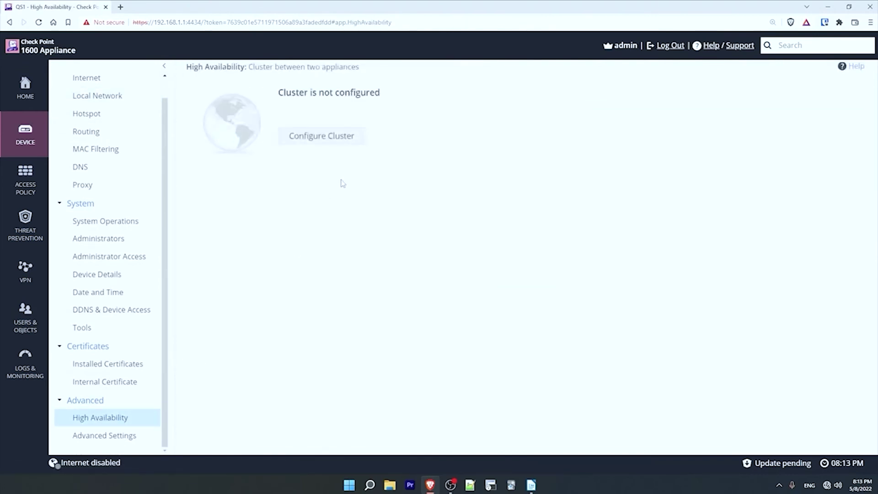
left_click(346, 136)
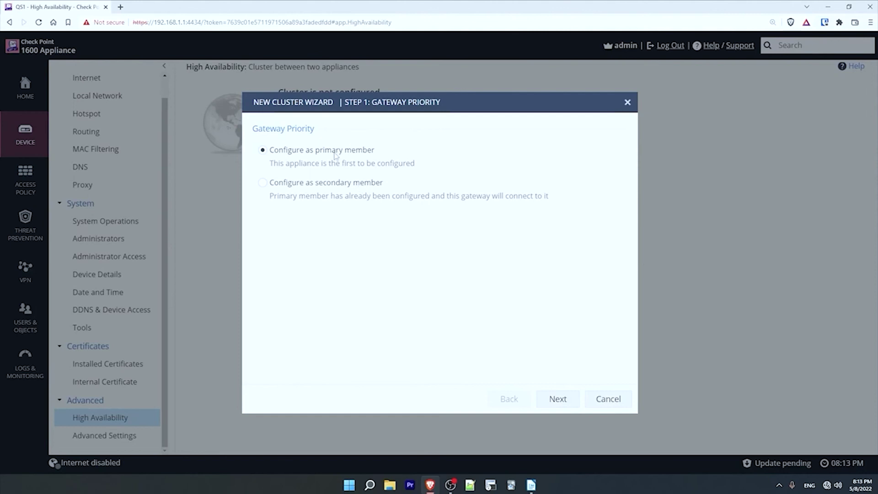
left_click(270, 186)
left_click(262, 151)
- Enter and confirm the SIC trust password, then expand the LAN2 sync interface settings
left_click(558, 399)
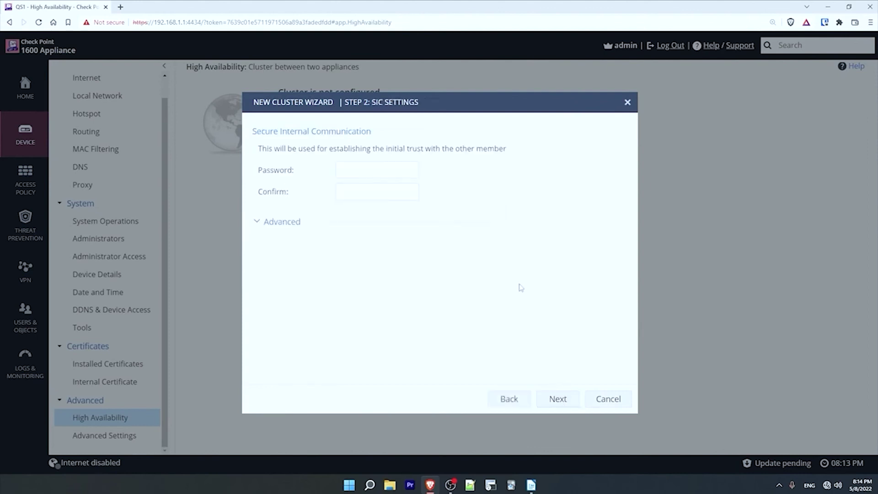
left_click(395, 171)
type("*********")
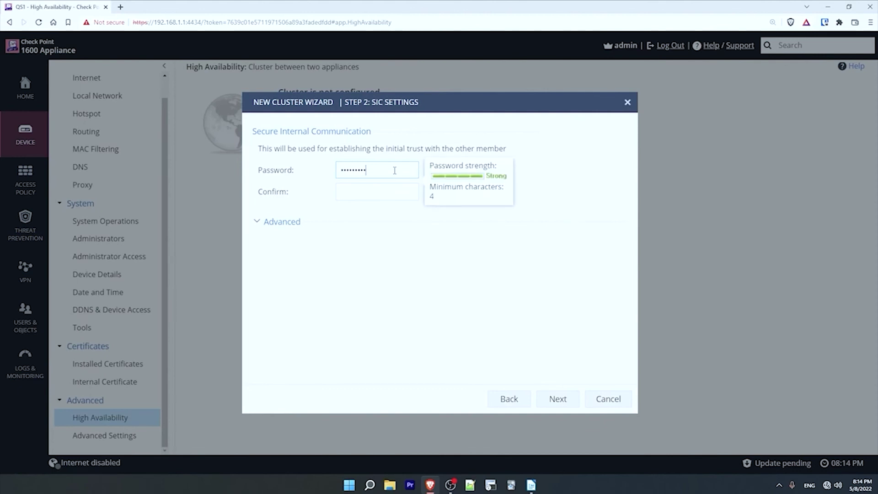
type("**")
key("Tab")
type("***********")
left_click(357, 276)
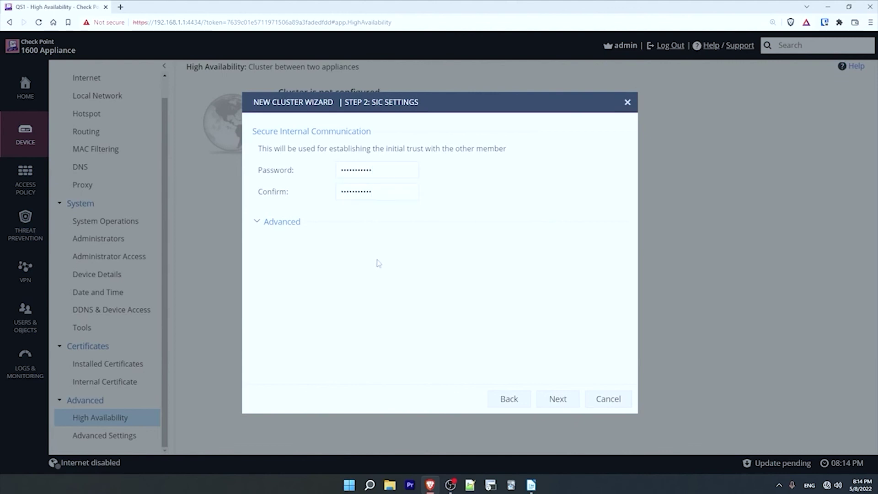
left_click(265, 222)
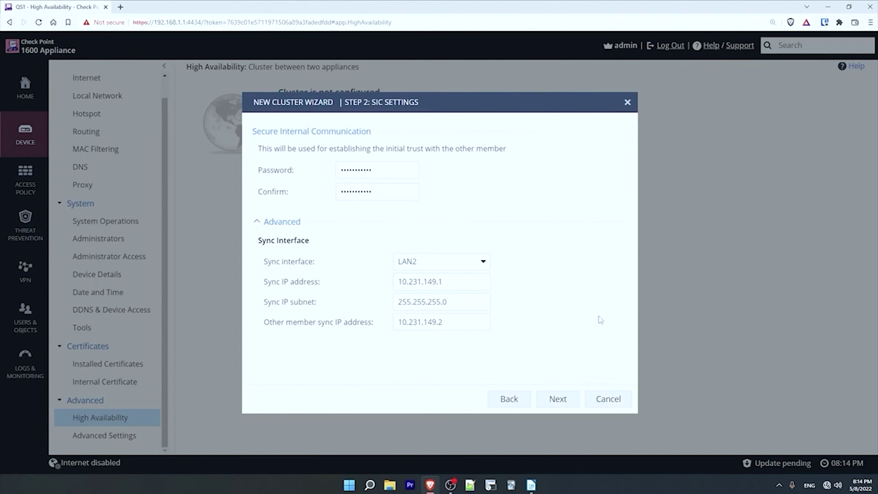
- Give LAN1 primary physical IP 192.168.1.2 and secondary 192.168.1.3, then finish the cluster
left_click(567, 398)
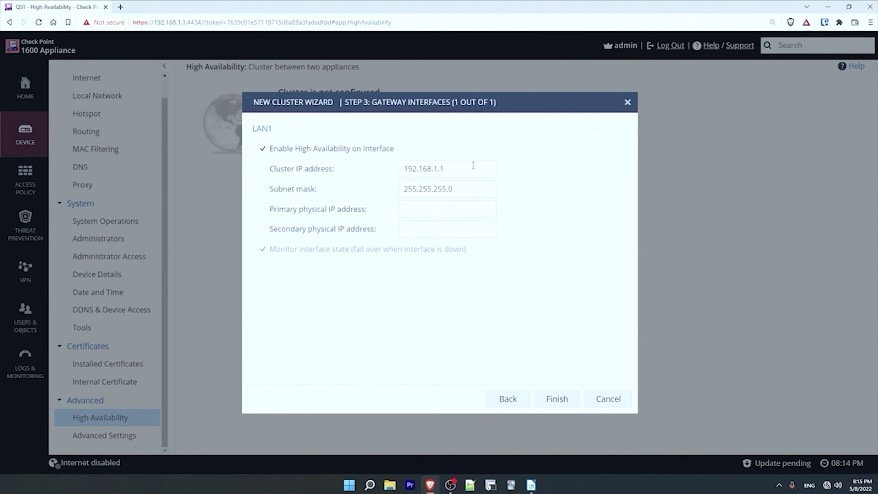
left_click_drag(472, 166, 384, 168)
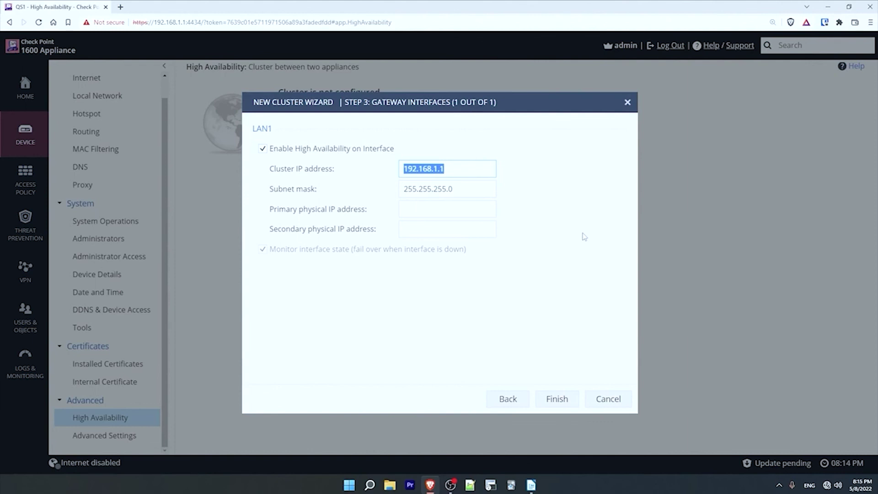
left_click(466, 213)
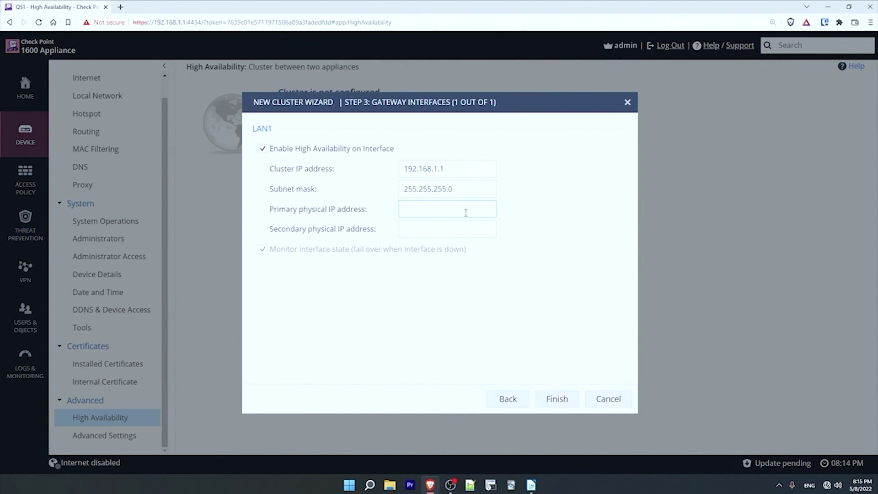
type("192.`168")
key("BackSpace")
key("BackSpace")
key("BackSpace")
key("BackSpace")
type("168.1.2")
left_click(461, 228)
type("192.168.1.3")
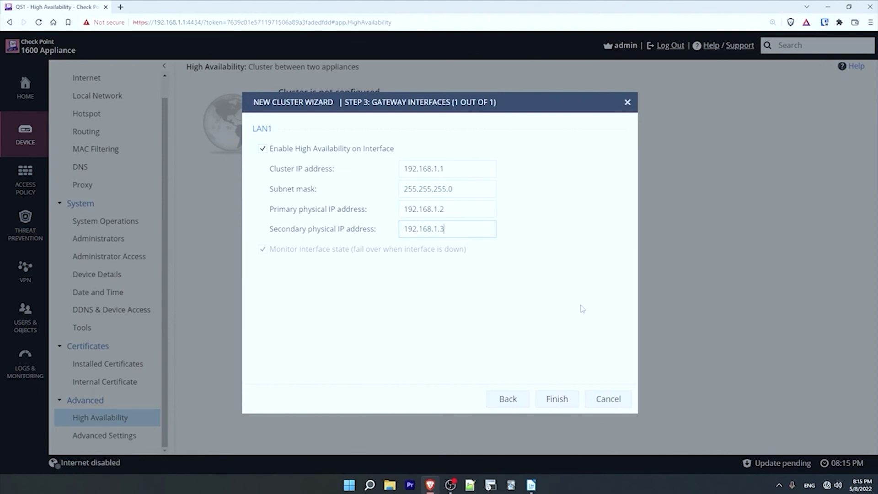
left_click(555, 401)
left_click(555, 400)
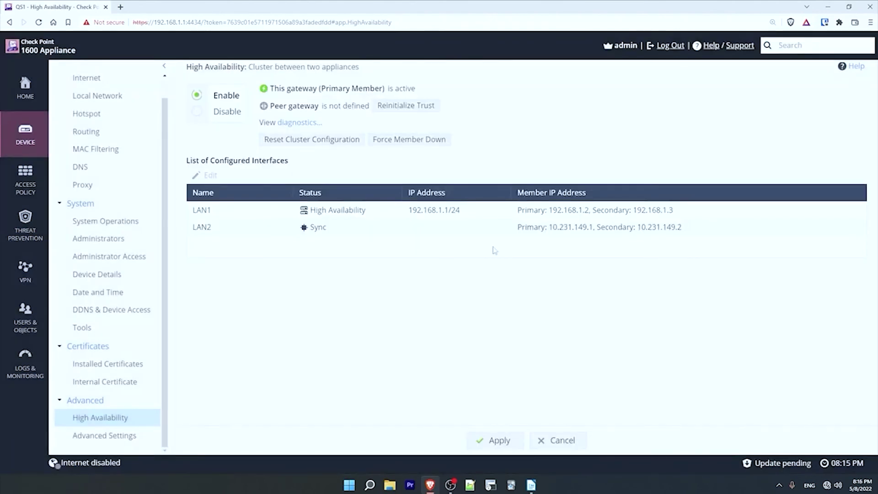
- Review the High Availability status: this gateway active as Primary Member, peer gateway still undefined
left_click_drag(275, 89, 416, 89)
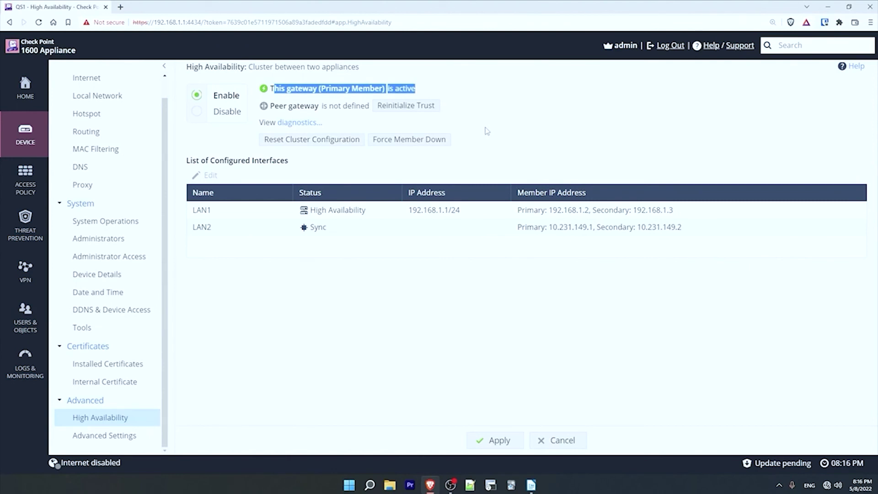
left_click_drag(275, 106, 327, 106)
key("shift+Left")
key("shift+Left")
key("shift+Left")
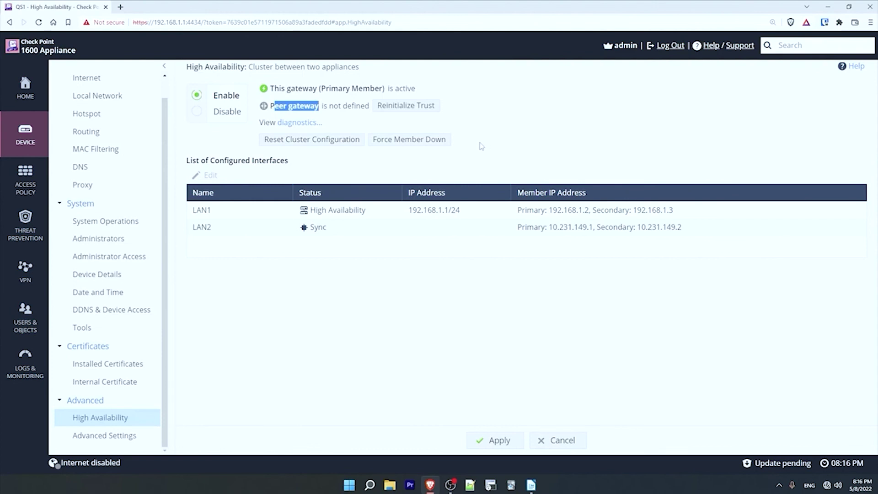
left_click(559, 152)
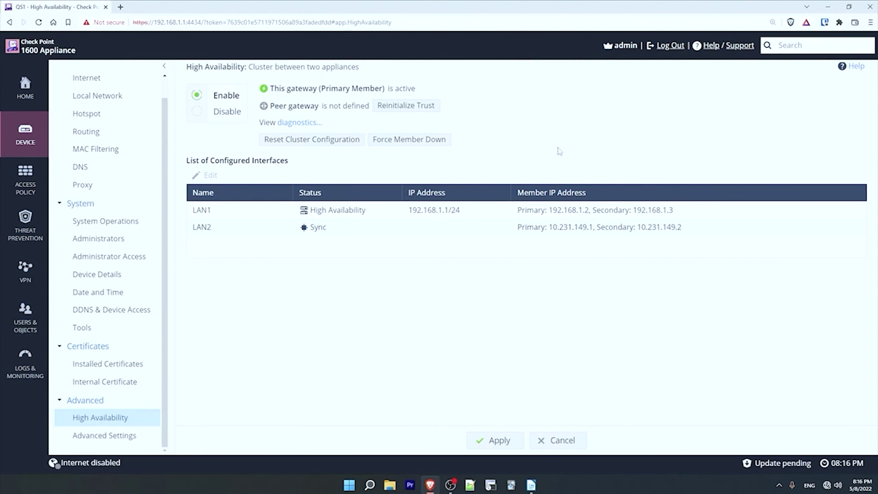